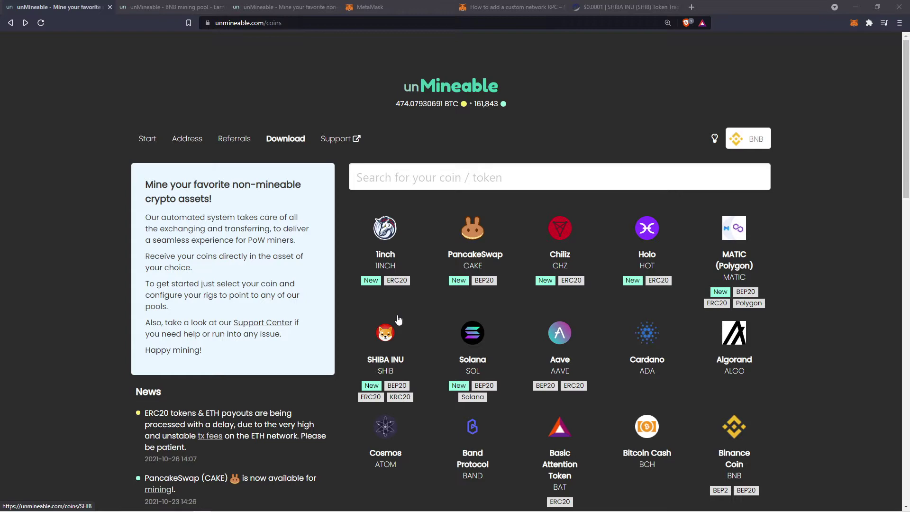
Scroll the coin list, check the referrals page, then return to the unMineable coins page
{"action": "scroll", "coordinate": [398, 321], "scroll_direction": "down", "scroll_amount": 2}
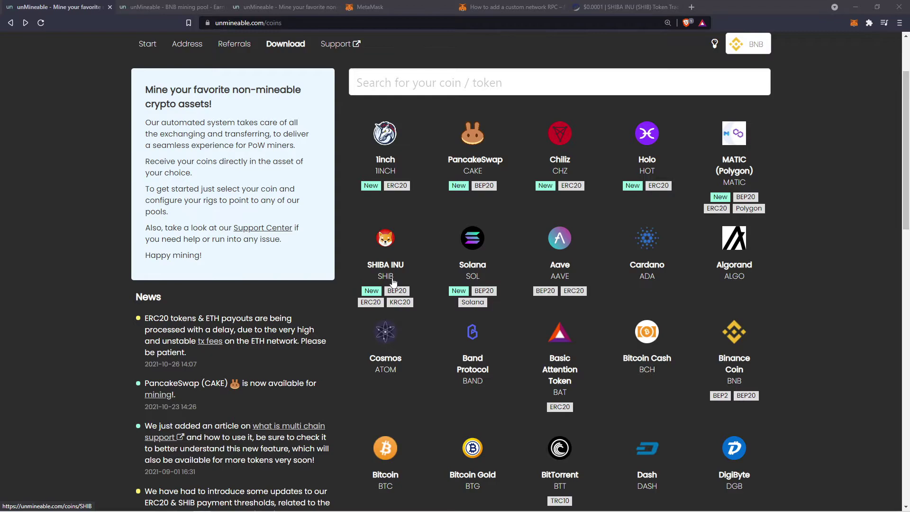
{"action": "scroll", "coordinate": [457, 223], "scroll_direction": "down", "scroll_amount": 1}
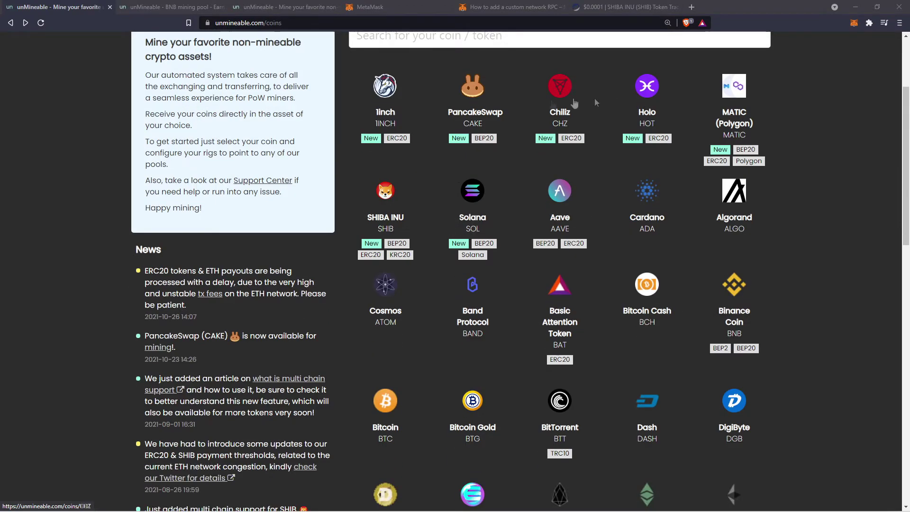
{"action": "scroll", "coordinate": [488, 331], "scroll_direction": "down", "scroll_amount": 5}
{"action": "scroll", "coordinate": [548, 325], "scroll_direction": "down", "scroll_amount": 9}
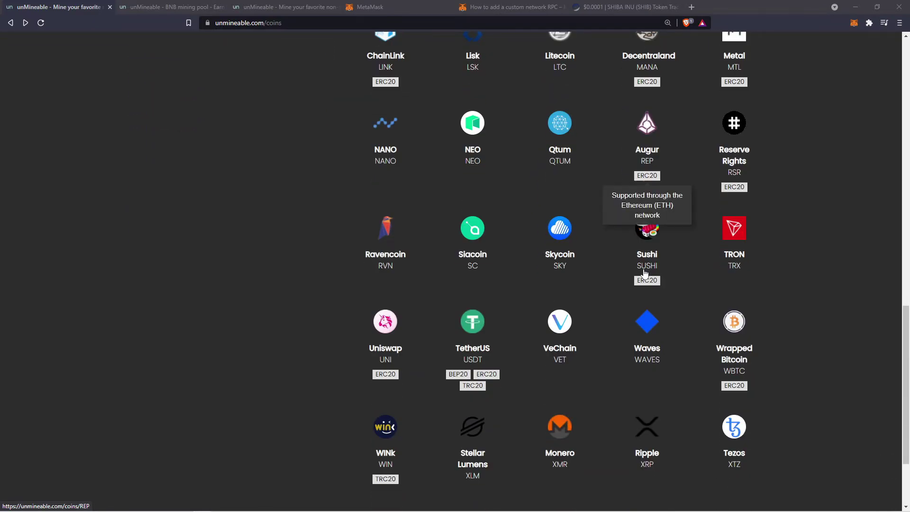
{"action": "scroll", "coordinate": [645, 273], "scroll_direction": "up", "scroll_amount": 20}
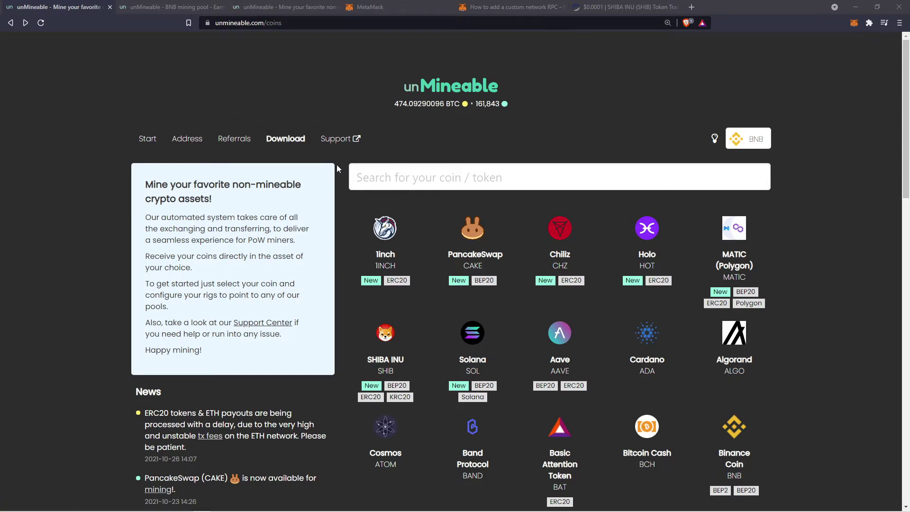
{"action": "left_click", "coordinate": [294, 8]}
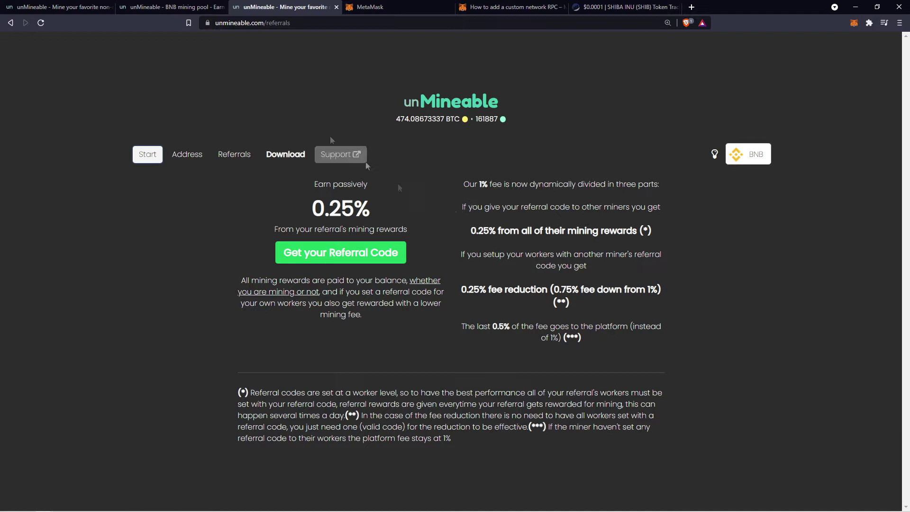
{"action": "left_click", "coordinate": [61, 11]}
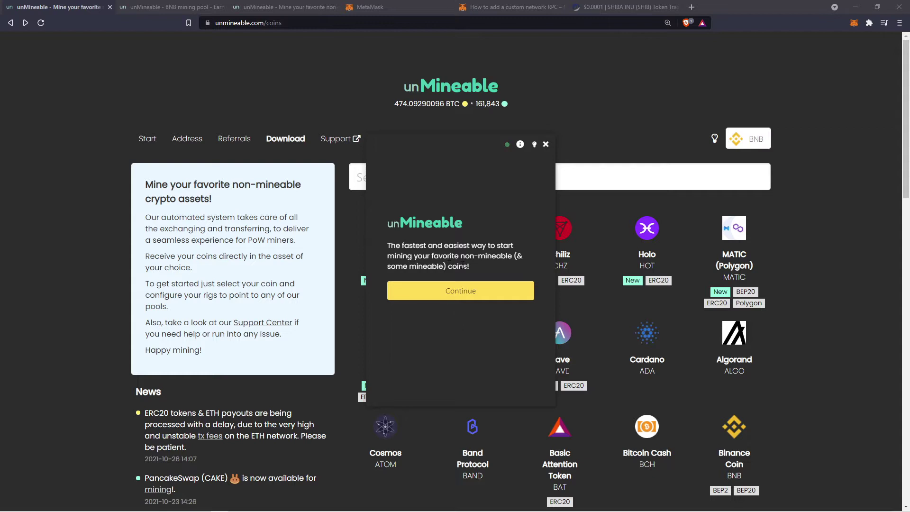
Choose Graphics Card (GPU) and start mining SHIBA INU to the entered wallet address
{"action": "left_click", "coordinate": [462, 290]}
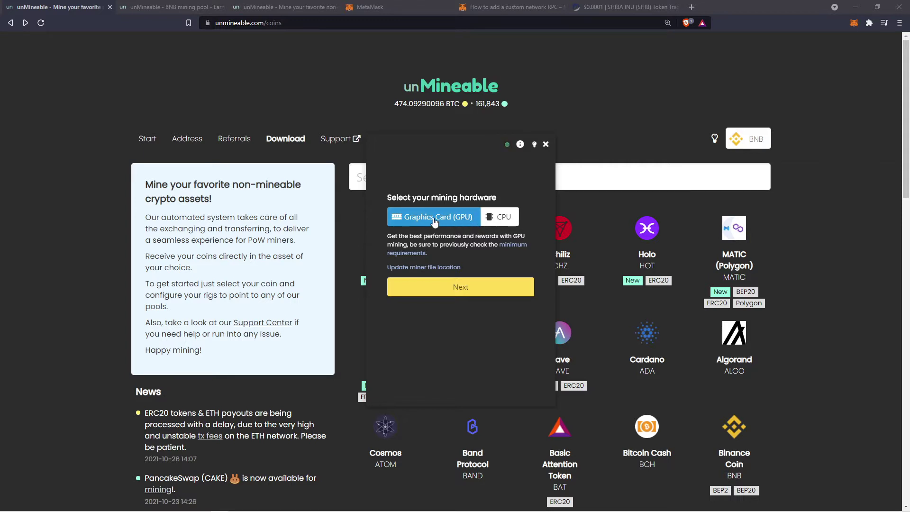
{"action": "left_click", "coordinate": [460, 286]}
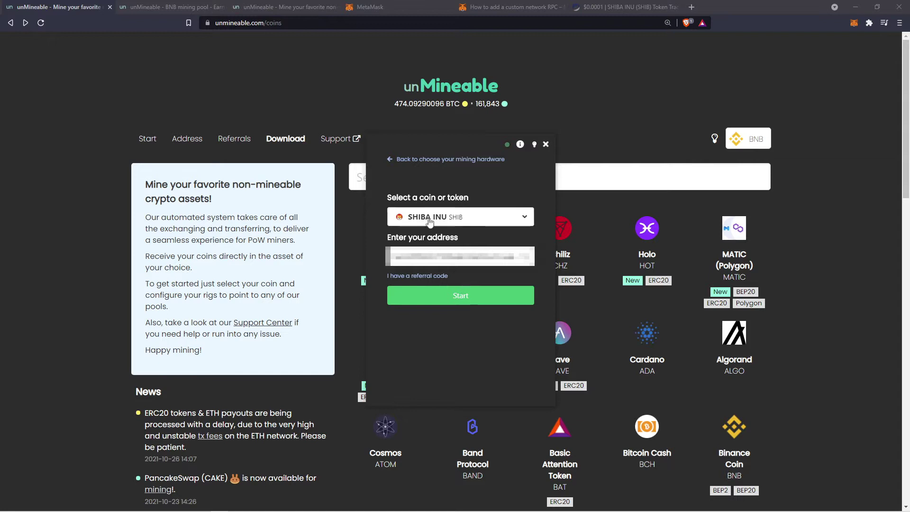
{"action": "left_click", "coordinate": [452, 298]}
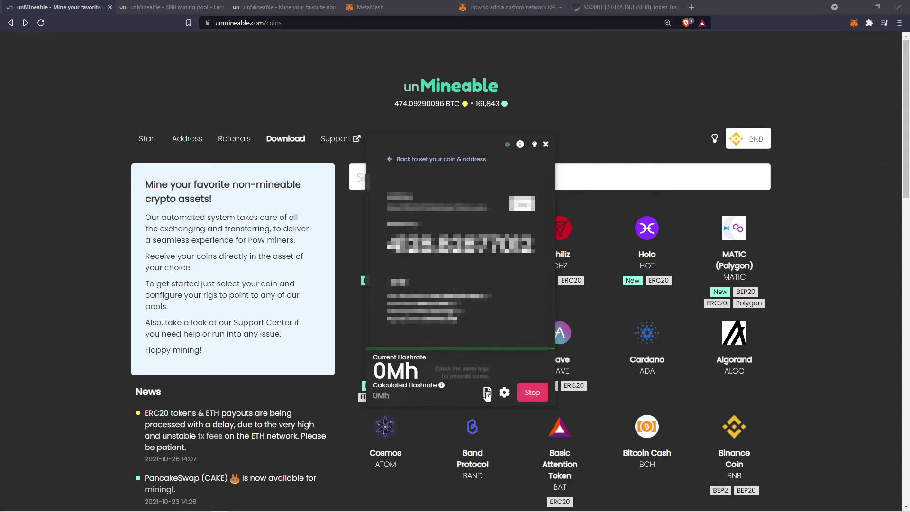
Stop the miner, open its advanced settings, and try Low then High intensity
{"action": "left_click", "coordinate": [524, 393]}
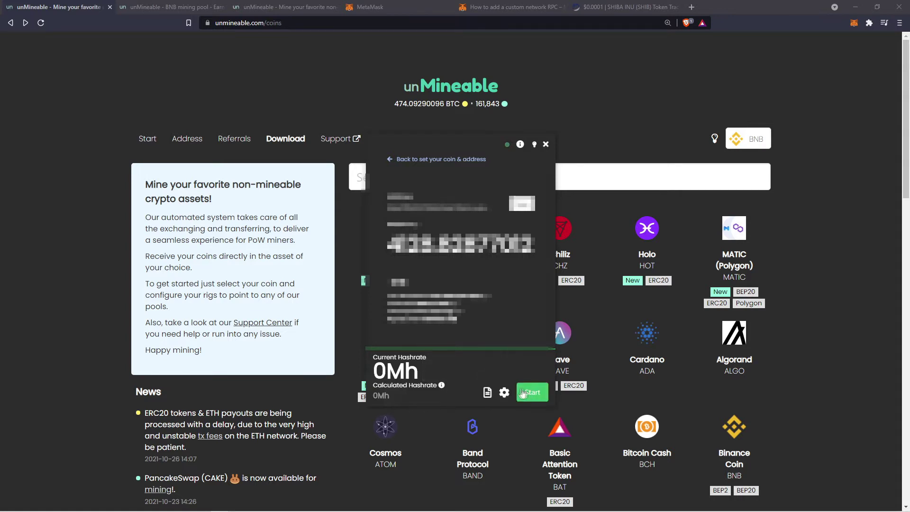
{"action": "left_click", "coordinate": [504, 393]}
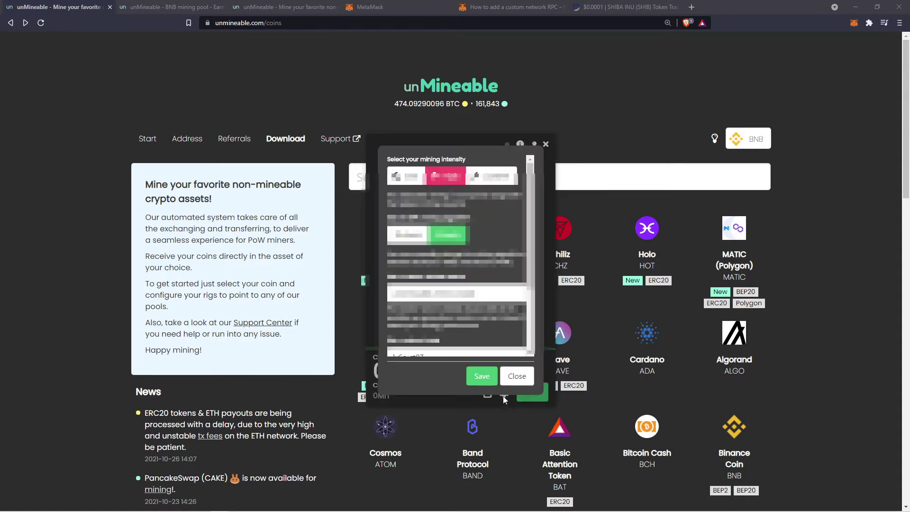
{"action": "left_click", "coordinate": [408, 183]}
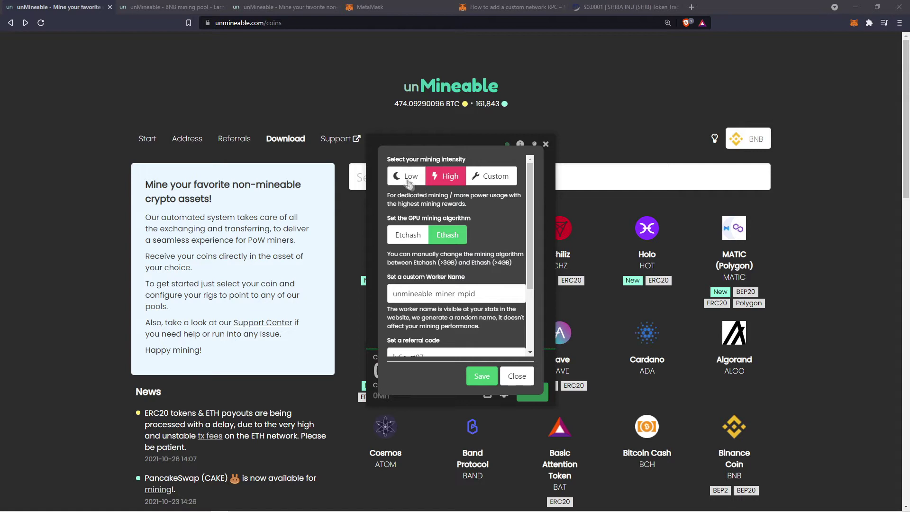
{"action": "left_click", "coordinate": [436, 179]}
Review the worker name and referral code fields in the miner settings
{"action": "scroll", "coordinate": [415, 250], "scroll_direction": "down", "scroll_amount": 2}
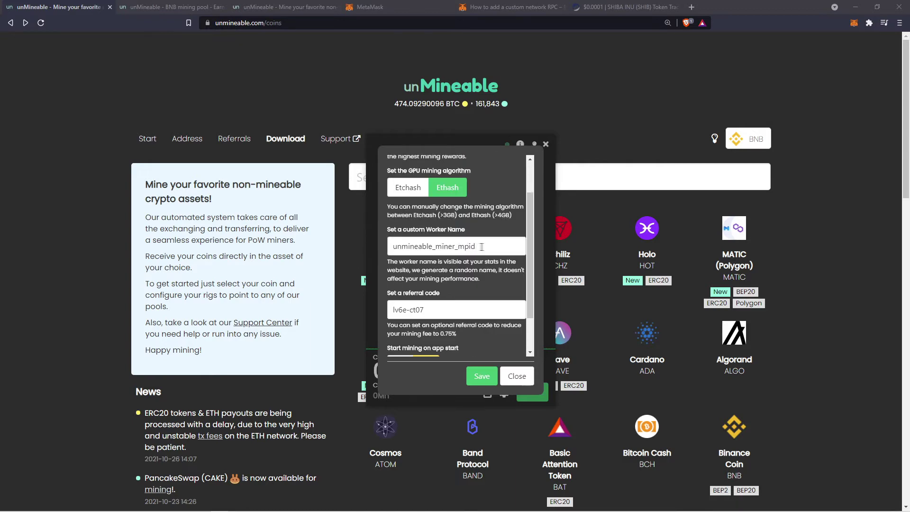
{"action": "left_click_drag", "start_coordinate": [482, 247], "coordinate": [379, 249]}
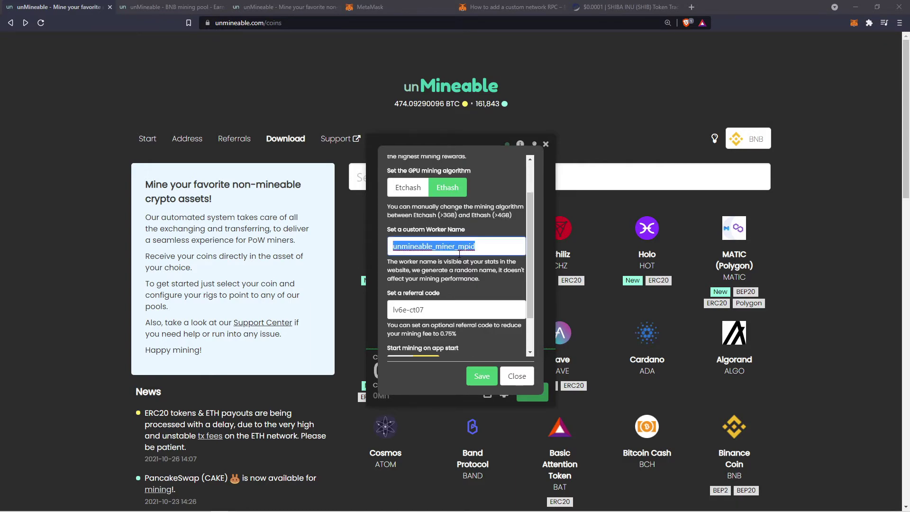
{"action": "scroll", "coordinate": [459, 254], "scroll_direction": "down", "scroll_amount": 1}
{"action": "key", "text": "Tab"}
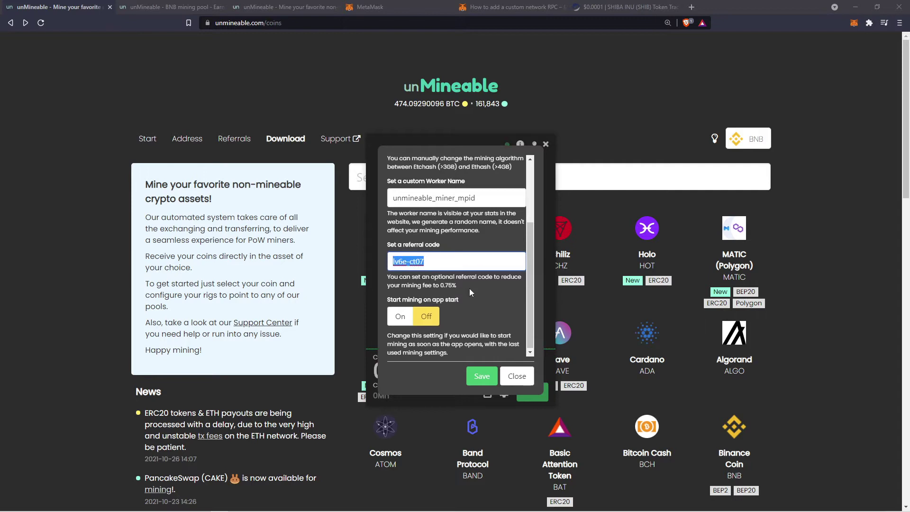
{"action": "left_click", "coordinate": [443, 295]}
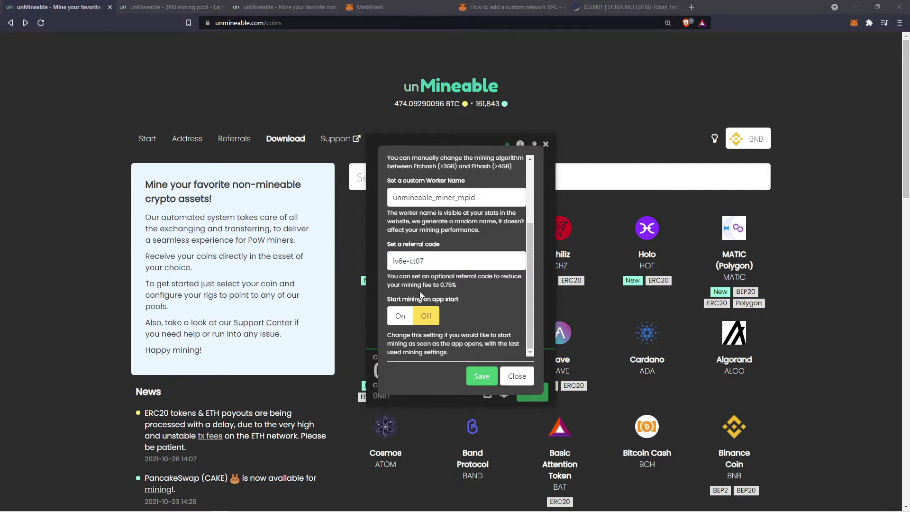
{"action": "scroll", "coordinate": [419, 293], "scroll_direction": "up", "scroll_amount": 1}
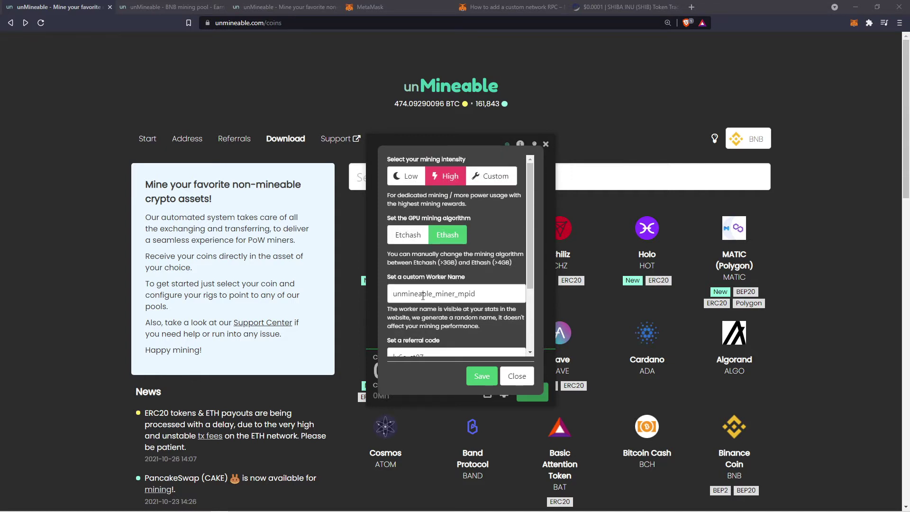
Switch mining intensity to Custom and look over the custom parameters field
{"action": "left_click", "coordinate": [497, 178]}
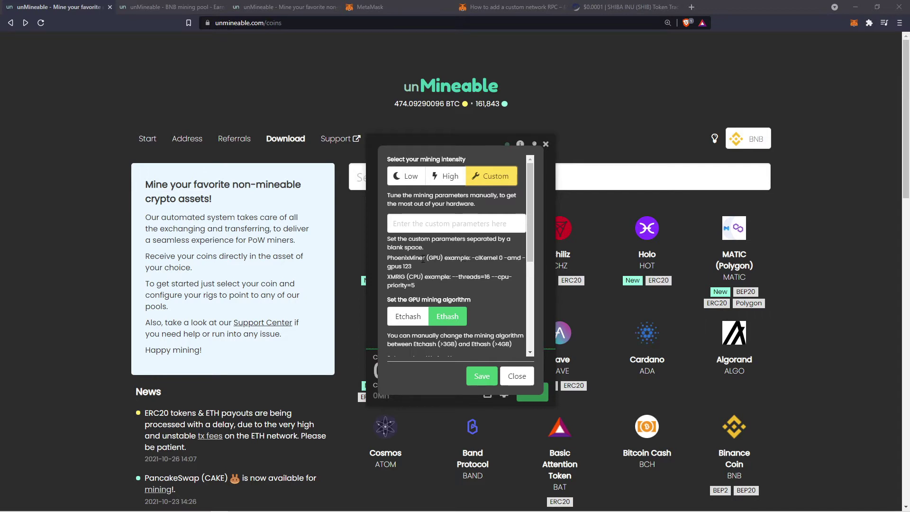
{"action": "scroll", "coordinate": [426, 265], "scroll_direction": "down", "scroll_amount": 2}
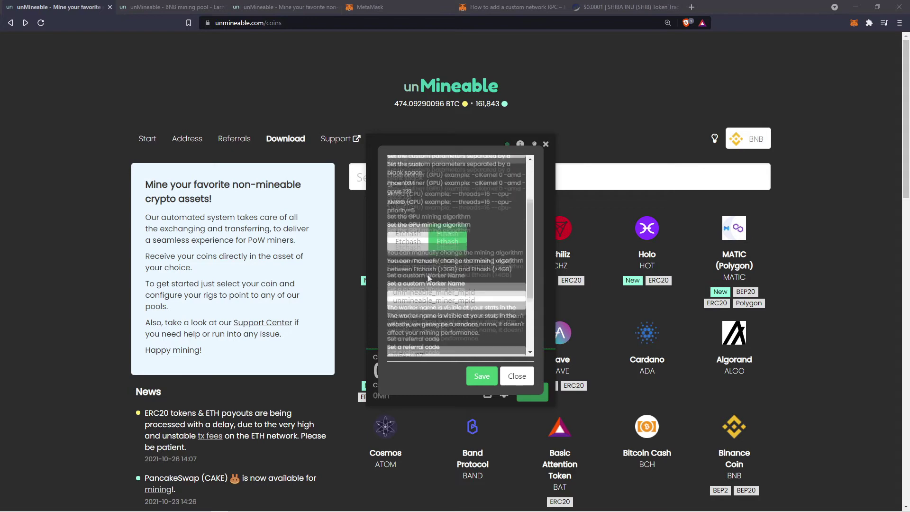
{"action": "scroll", "coordinate": [429, 274], "scroll_direction": "down", "scroll_amount": 3}
{"action": "scroll", "coordinate": [429, 274], "scroll_direction": "up", "scroll_amount": 6}
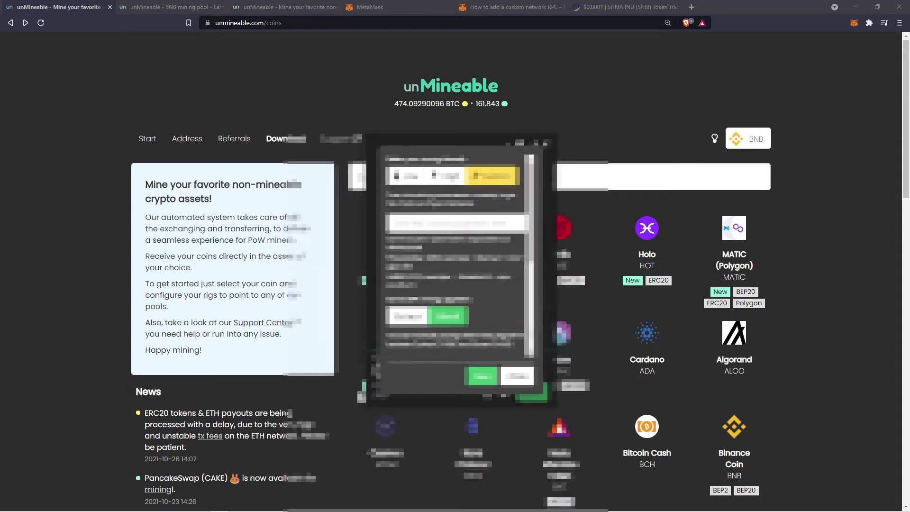
Close the miner's advanced settings dialog without saving
{"action": "left_click", "coordinate": [482, 376]}
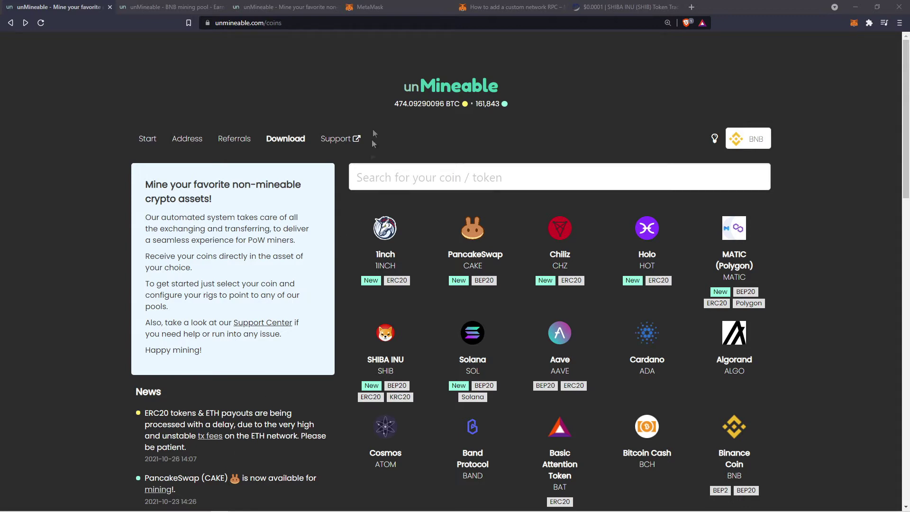
Check the Smart Chain wallet's SHIB balance in MetaMask, then bring up the custom network RPC guide
{"action": "left_click", "coordinate": [370, 7]}
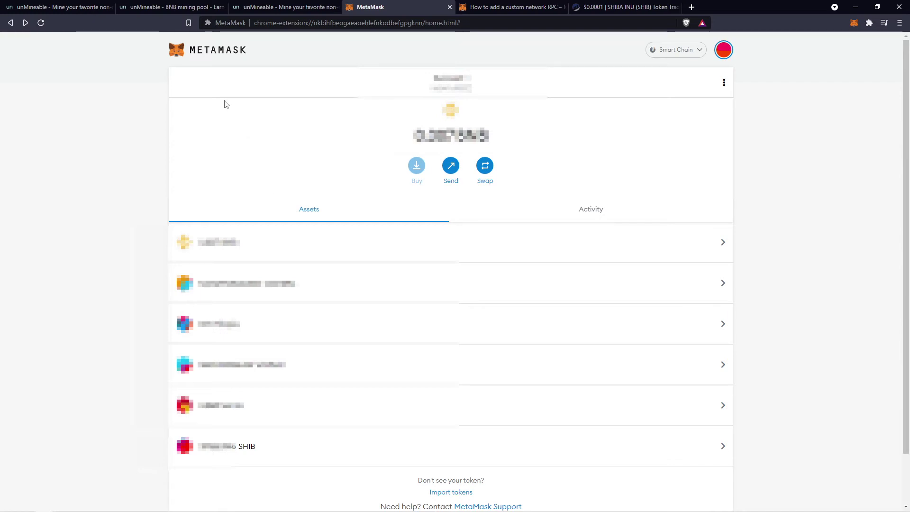
{"action": "mouse_move", "coordinate": [227, 443]}
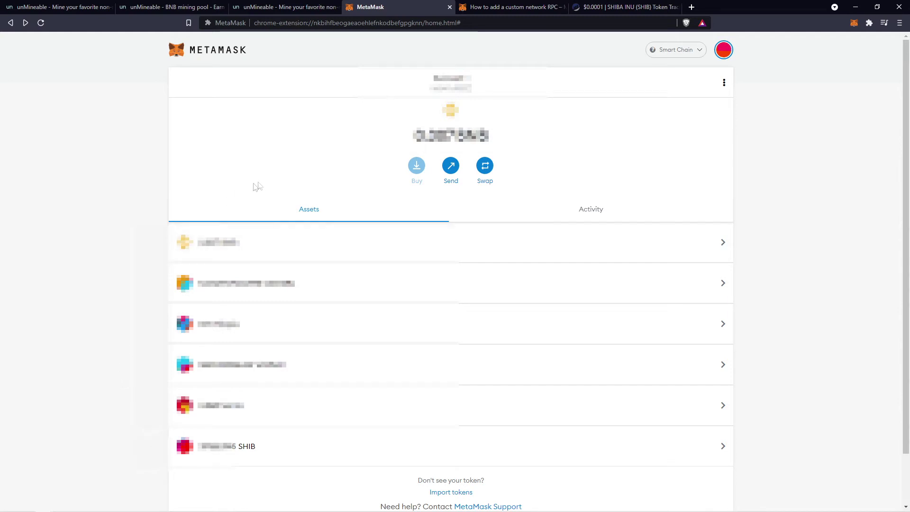
{"action": "left_click", "coordinate": [502, 10]}
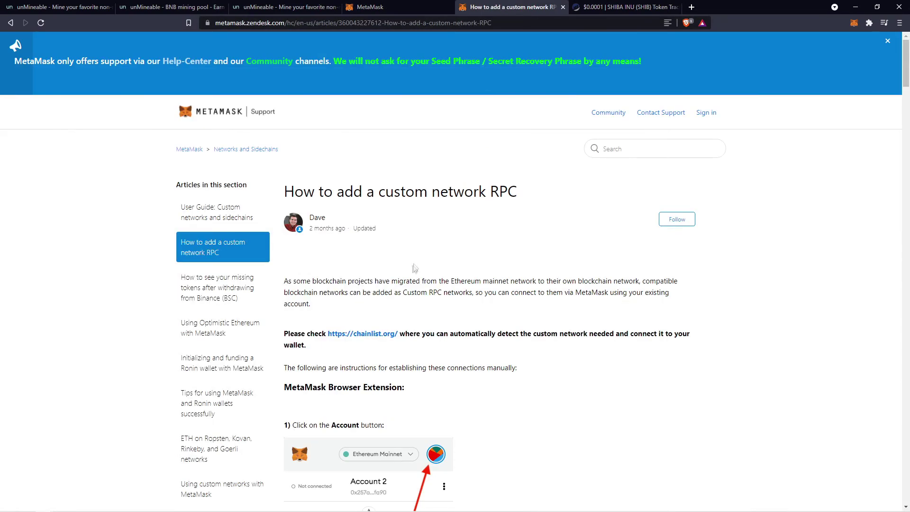
Read the extension and mobile steps for adding a custom RPC network, then return to MetaMask
{"action": "scroll", "coordinate": [413, 268], "scroll_direction": "down", "scroll_amount": 12}
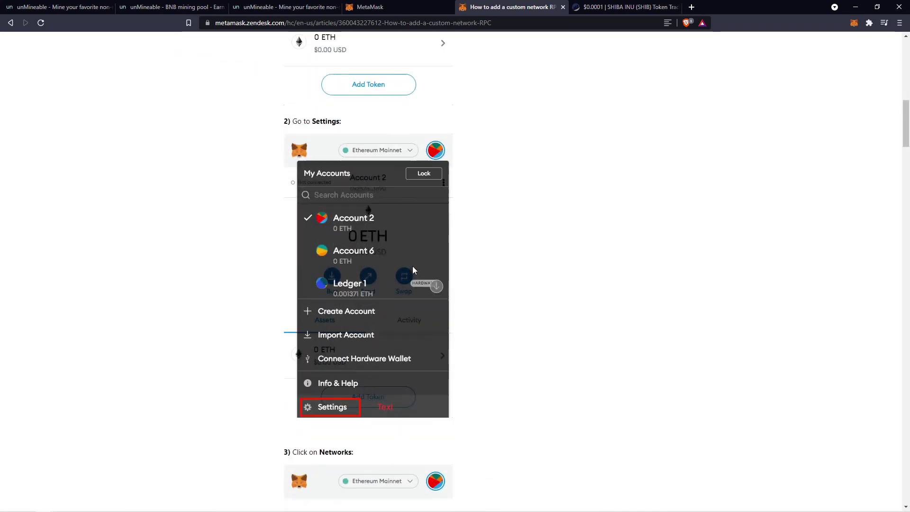
{"action": "scroll", "coordinate": [412, 270], "scroll_direction": "down", "scroll_amount": 14}
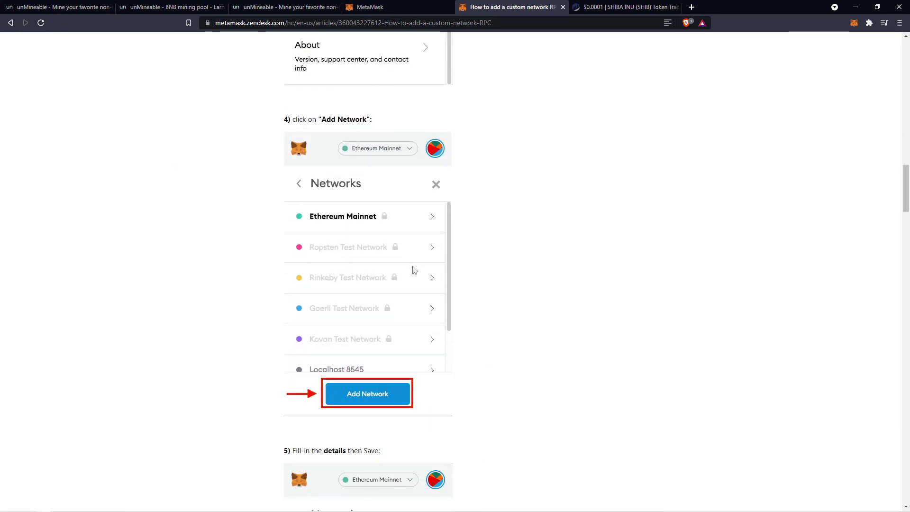
{"action": "scroll", "coordinate": [414, 270], "scroll_direction": "down", "scroll_amount": 8}
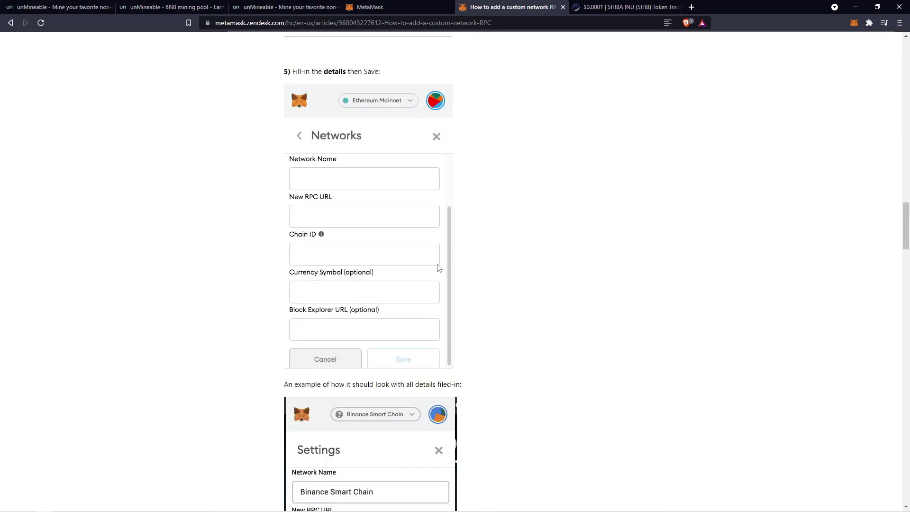
{"action": "scroll", "coordinate": [438, 268], "scroll_direction": "down", "scroll_amount": 5}
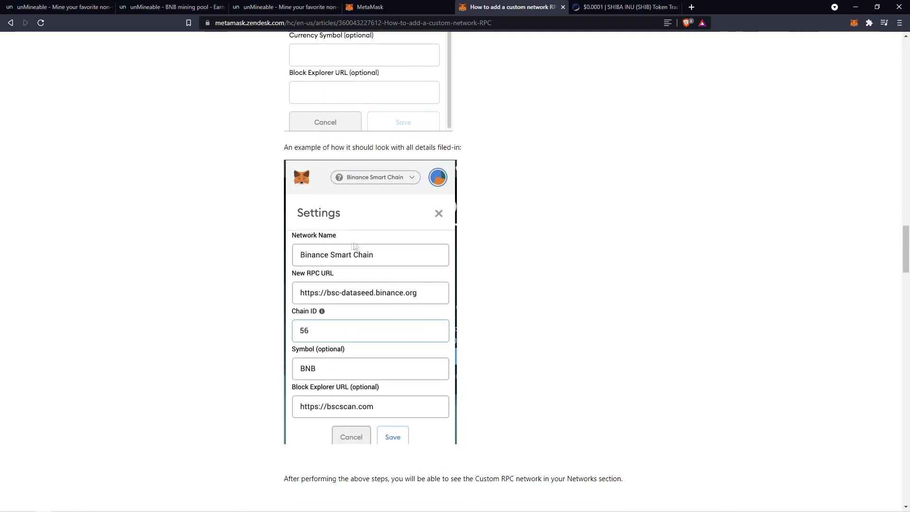
{"action": "scroll", "coordinate": [385, 255], "scroll_direction": "down", "scroll_amount": 7}
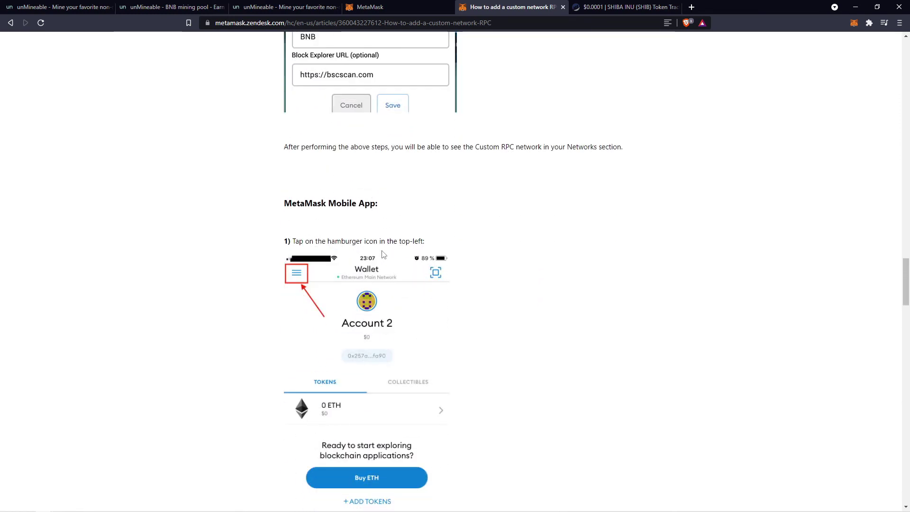
{"action": "scroll", "coordinate": [384, 254], "scroll_direction": "down", "scroll_amount": 2}
{"action": "scroll", "coordinate": [384, 254], "scroll_direction": "down", "scroll_amount": 4}
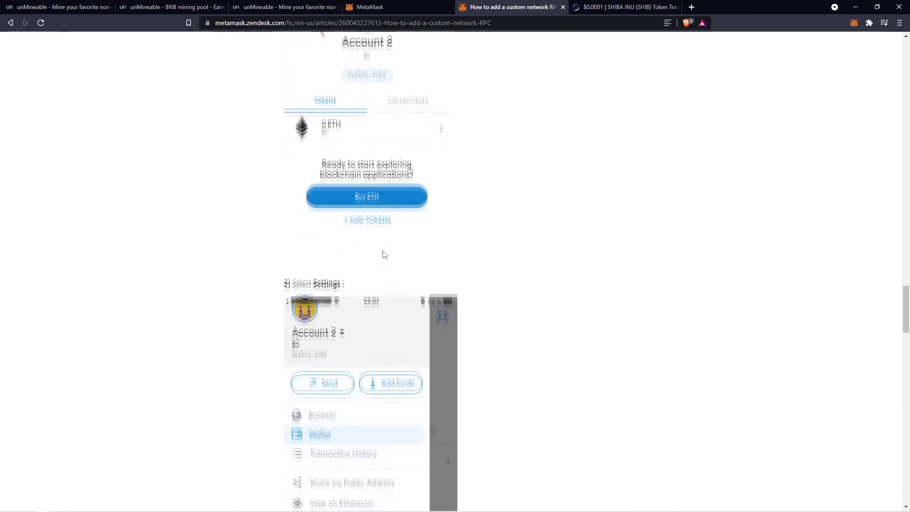
{"action": "scroll", "coordinate": [384, 255], "scroll_direction": "down", "scroll_amount": 13}
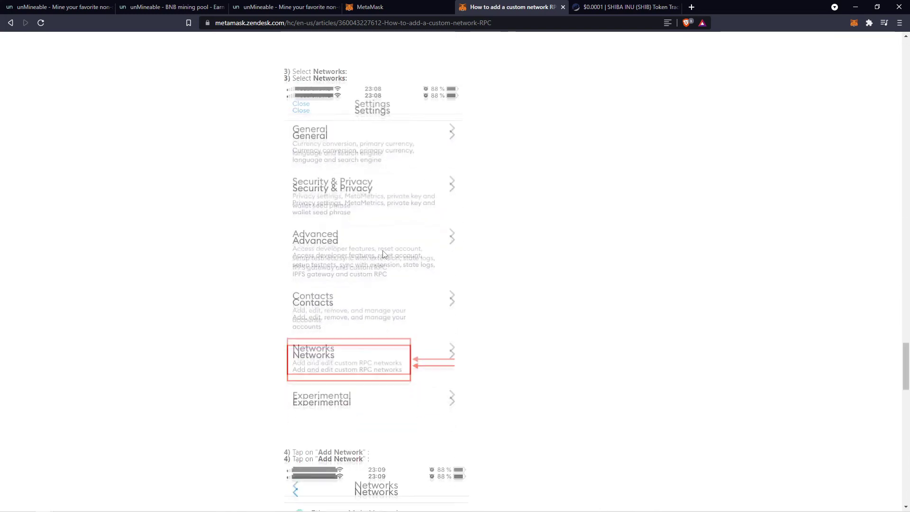
{"action": "scroll", "coordinate": [384, 254], "scroll_direction": "down", "scroll_amount": 10}
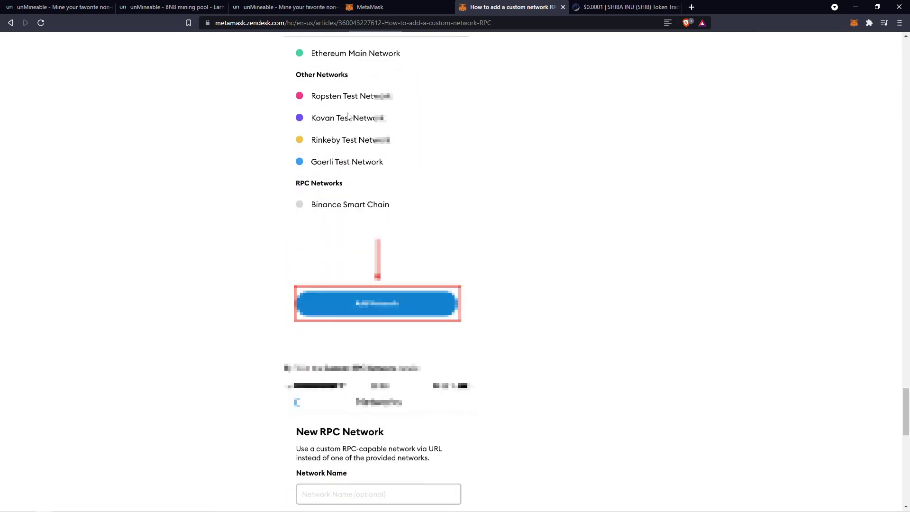
{"action": "left_click", "coordinate": [387, 13]}
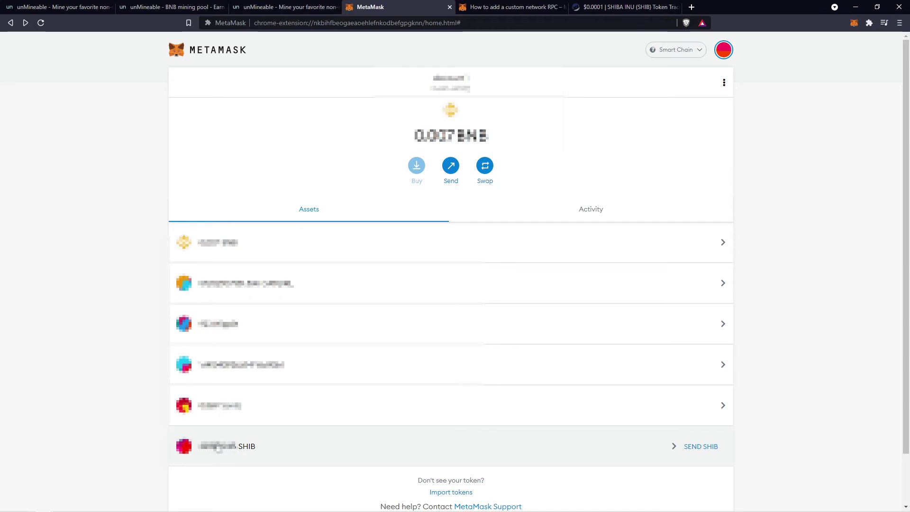
Copy the SHIB contract address from Etherscan and open MetaMask's Import tokens form
{"action": "mouse_move", "coordinate": [261, 446]}
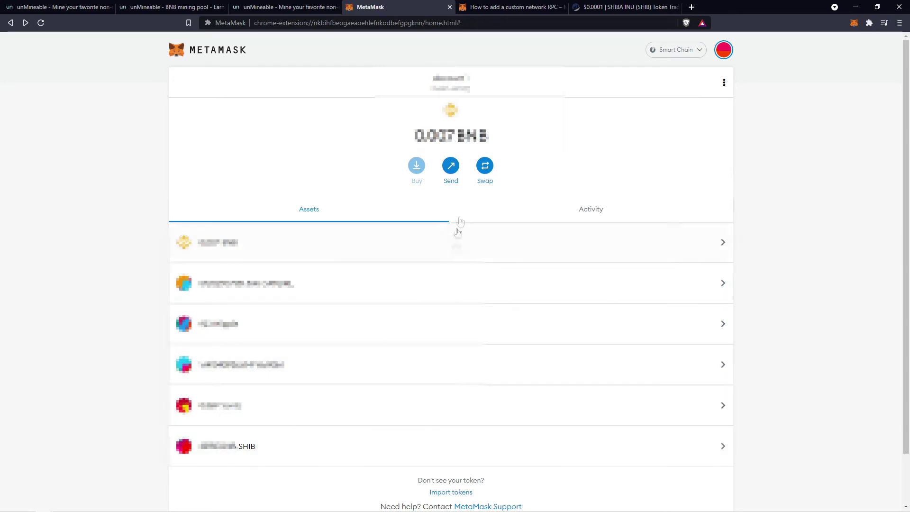
{"action": "left_click", "coordinate": [617, 9]}
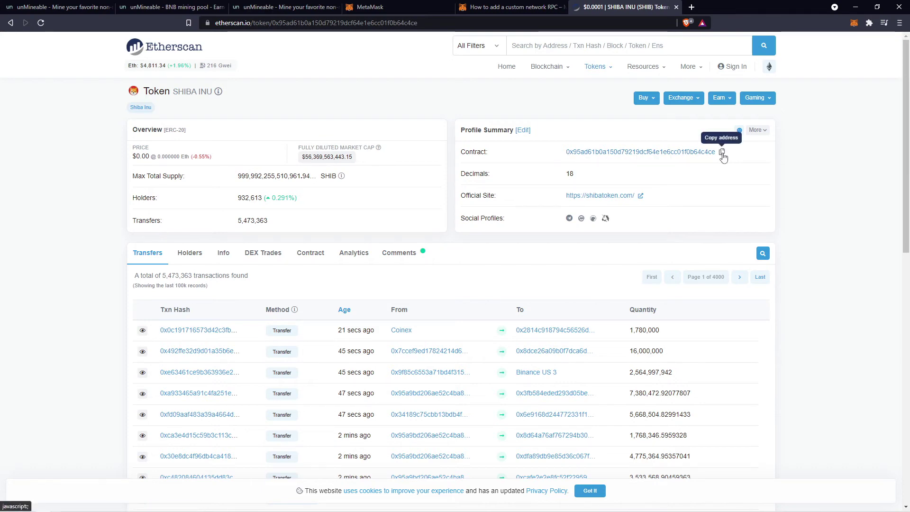
{"action": "left_click", "coordinate": [722, 153]}
{"action": "left_click", "coordinate": [419, 13]}
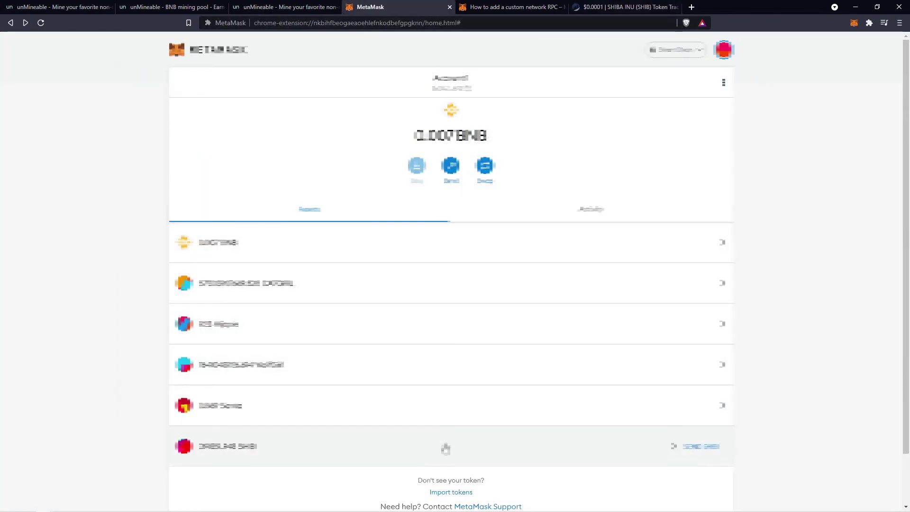
{"action": "left_click", "coordinate": [446, 496]}
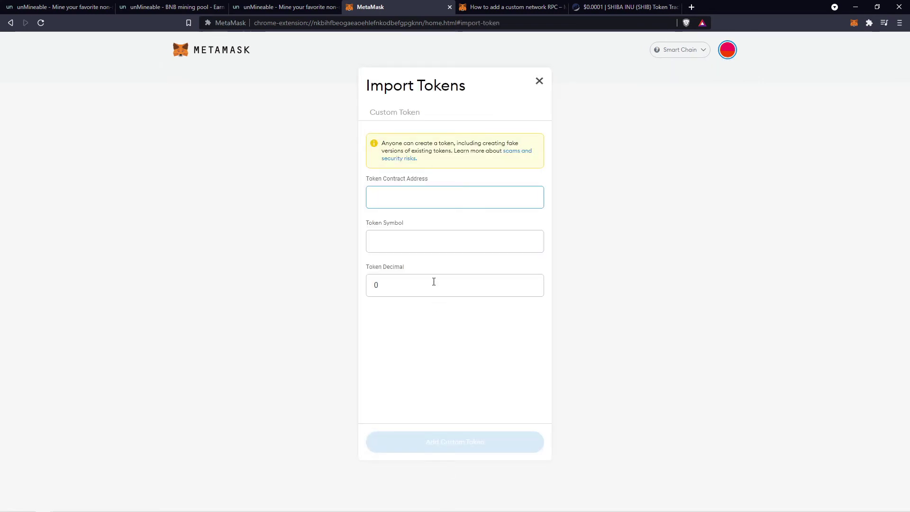
Paste the copied SHIB contract address into the Token Contract Address field
{"action": "key", "text": "ctrl+v"}
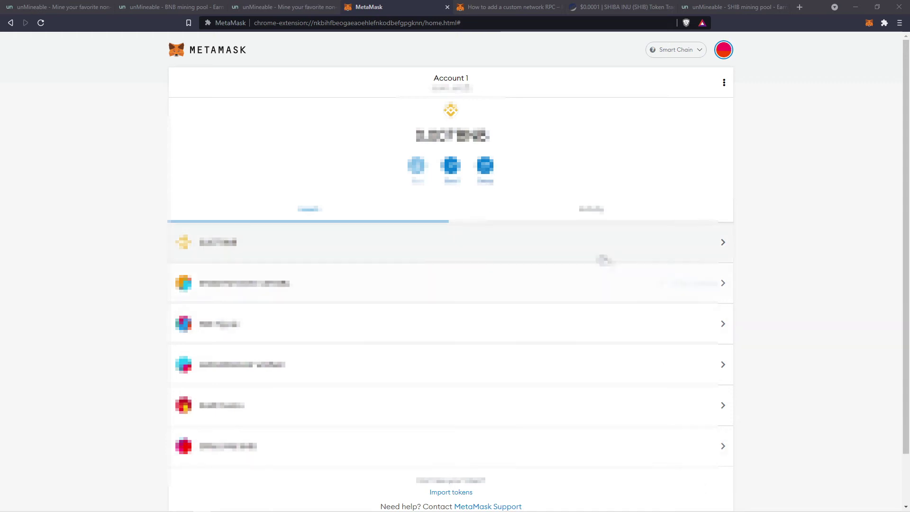
Confirm Smart Chain is the selected network, then go to the unMineable BNB mining pool page
{"action": "left_click", "coordinate": [669, 51]}
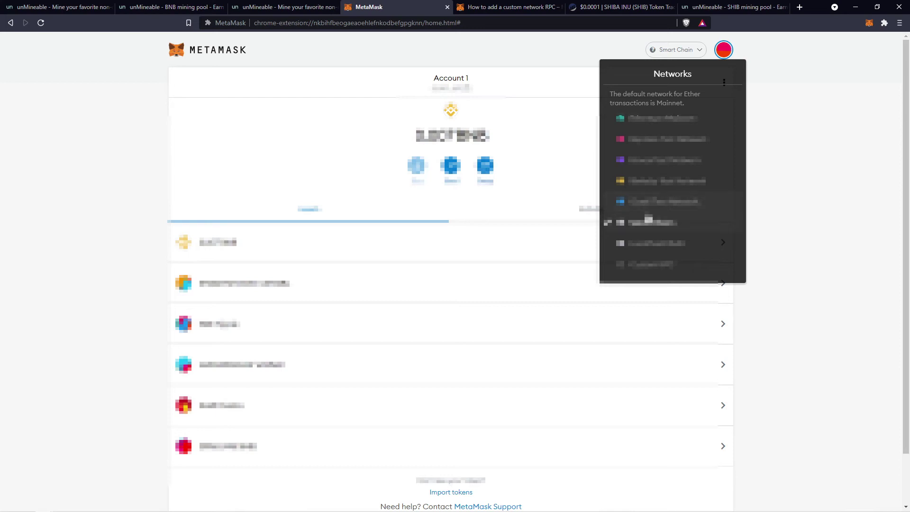
{"action": "left_click", "coordinate": [567, 133]}
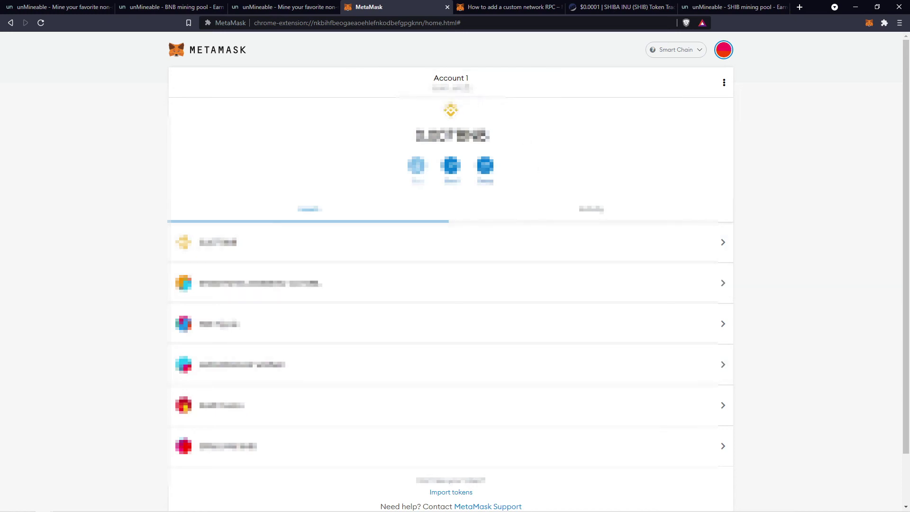
{"action": "left_click", "coordinate": [172, 7]}
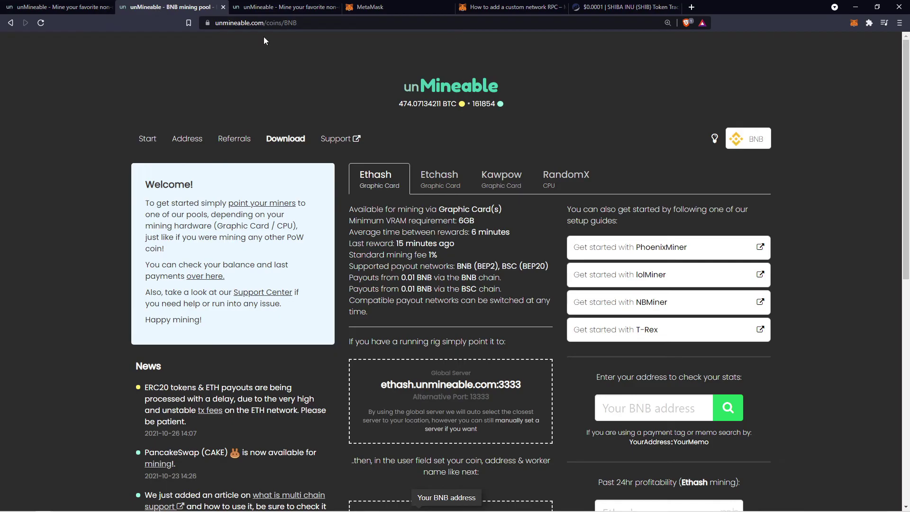
Open the SHIB mining pool dashboard and show the balance's payout network options
{"action": "left_click", "coordinate": [279, 8]}
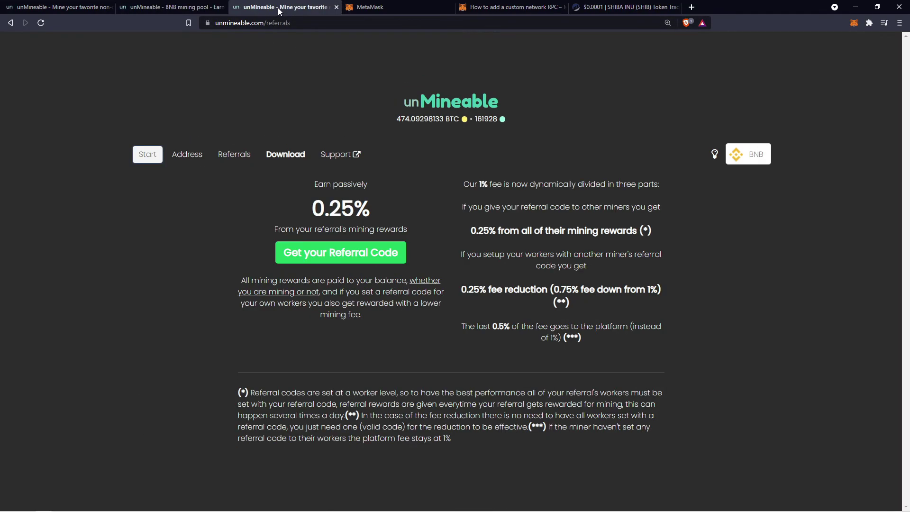
{"action": "left_click", "coordinate": [164, 7]}
{"action": "left_click", "coordinate": [81, 7]}
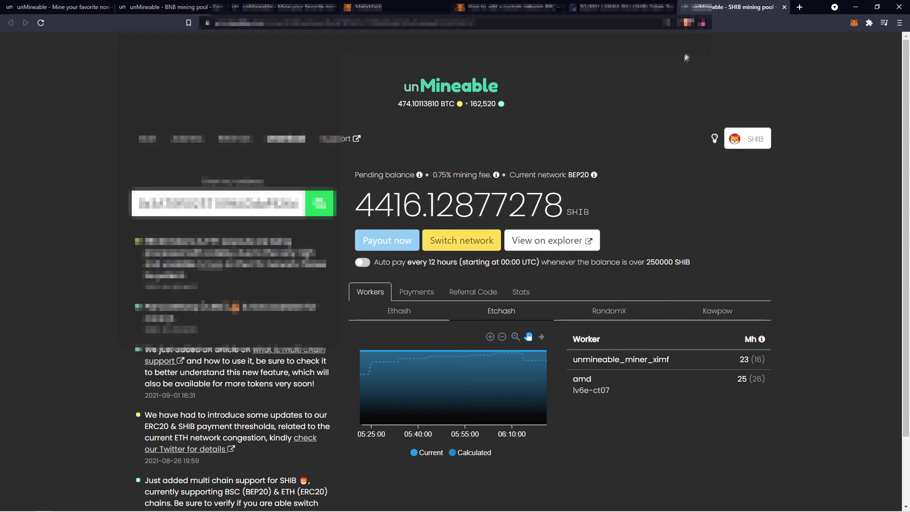
{"action": "left_click", "coordinate": [447, 248]}
{"action": "scroll", "coordinate": [476, 258], "scroll_direction": "down", "scroll_amount": 3}
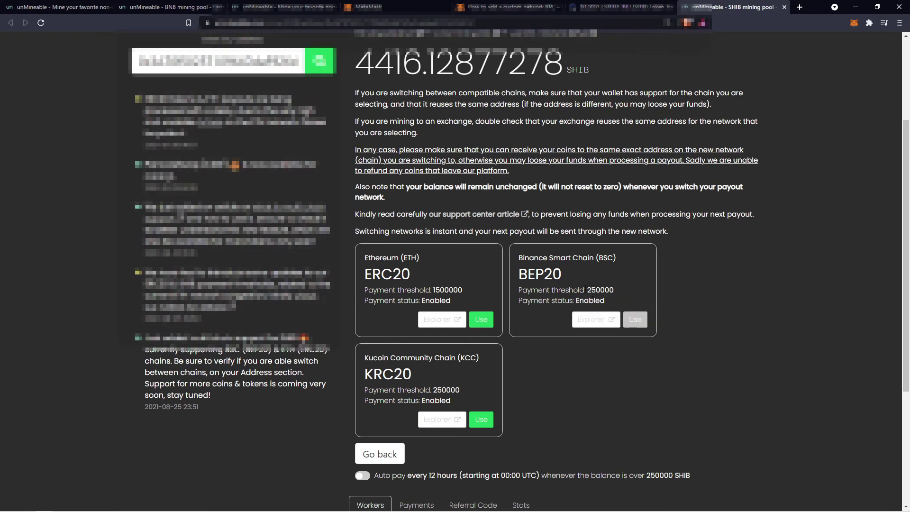
Compare the BEP20 payment threshold 250000 with the ERC20 threshold 1500000
{"action": "left_click_drag", "start_coordinate": [591, 290], "coordinate": [616, 291]}
{"action": "left_click_drag", "start_coordinate": [431, 290], "coordinate": [465, 293]}
{"action": "left_click", "coordinate": [465, 293]}
Reopen the payout network options, recheck the 250000 SHIB BEP20 threshold, and return to the dashboard
{"action": "left_click", "coordinate": [377, 457]}
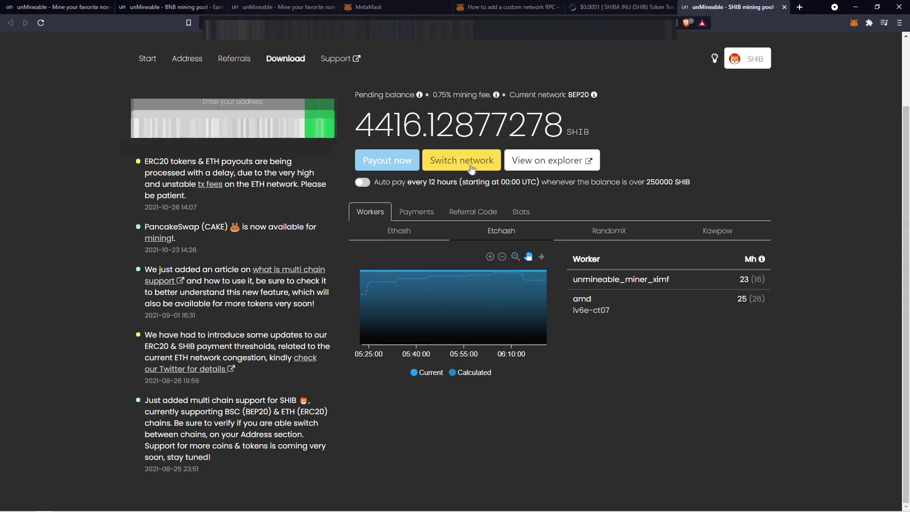
{"action": "left_click", "coordinate": [470, 162]}
{"action": "left_click_drag", "start_coordinate": [586, 351], "coordinate": [618, 353]}
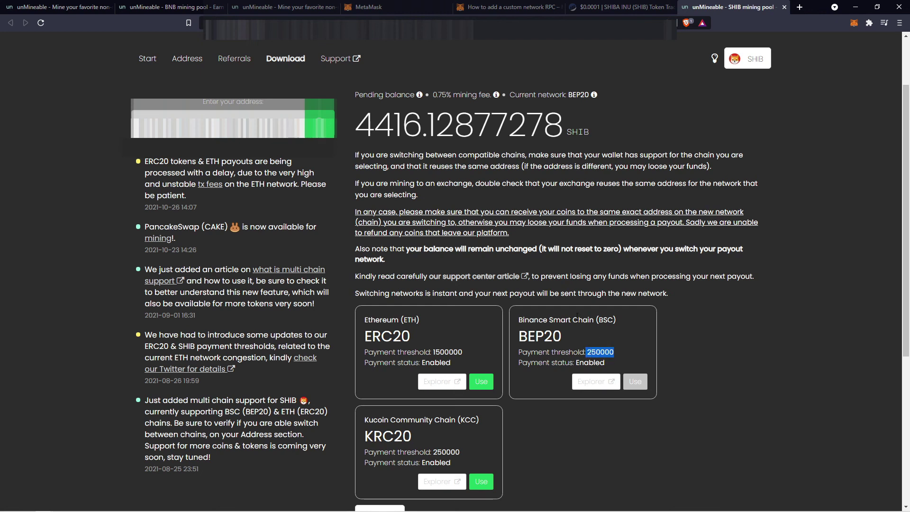
{"action": "scroll", "coordinate": [379, 427], "scroll_direction": "down", "scroll_amount": 1}
{"action": "left_click", "coordinate": [378, 468]}
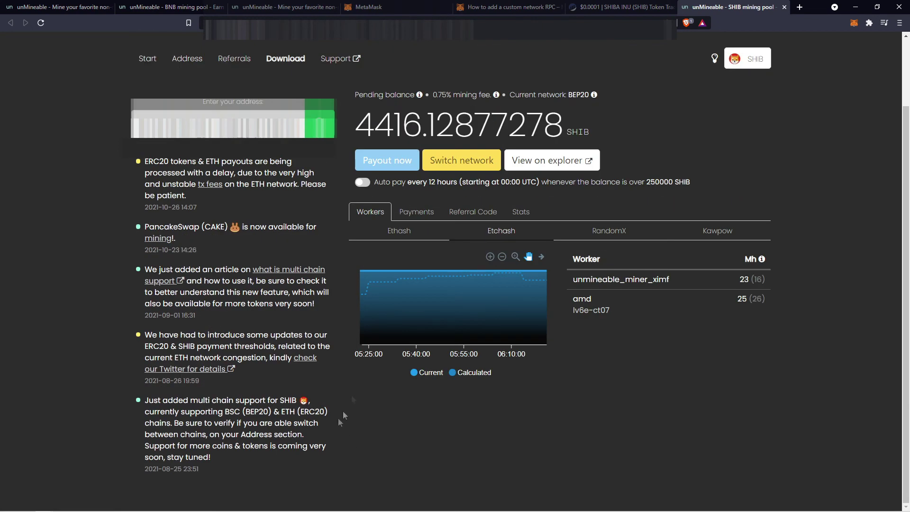